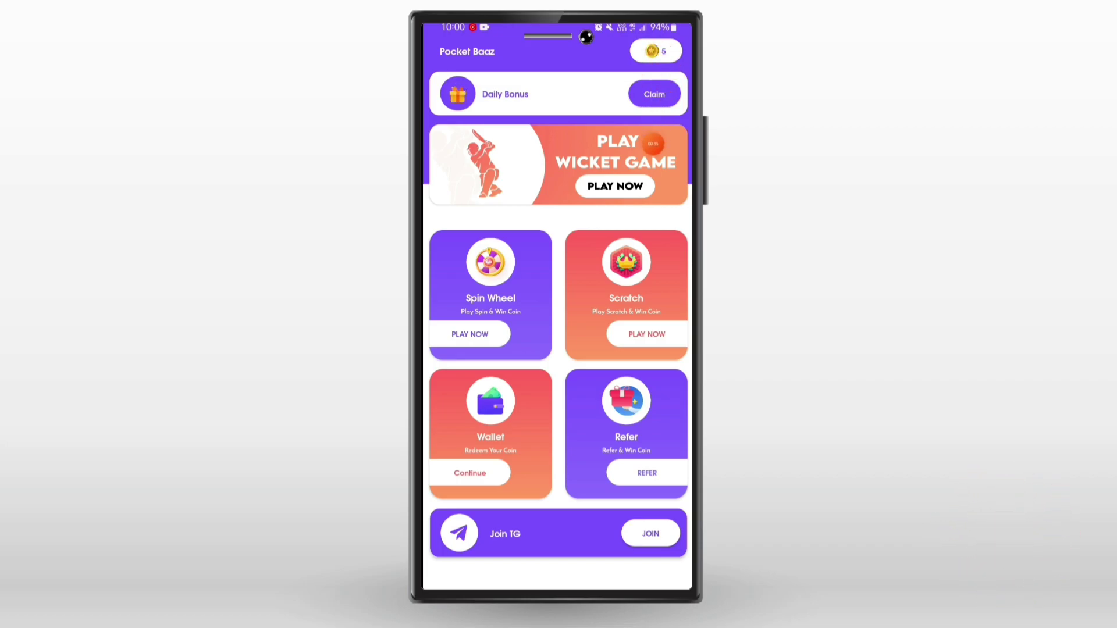
Claim the 2-coin daily bonus, raising the balance from 5 to 7 coins.
left_click(653, 93)
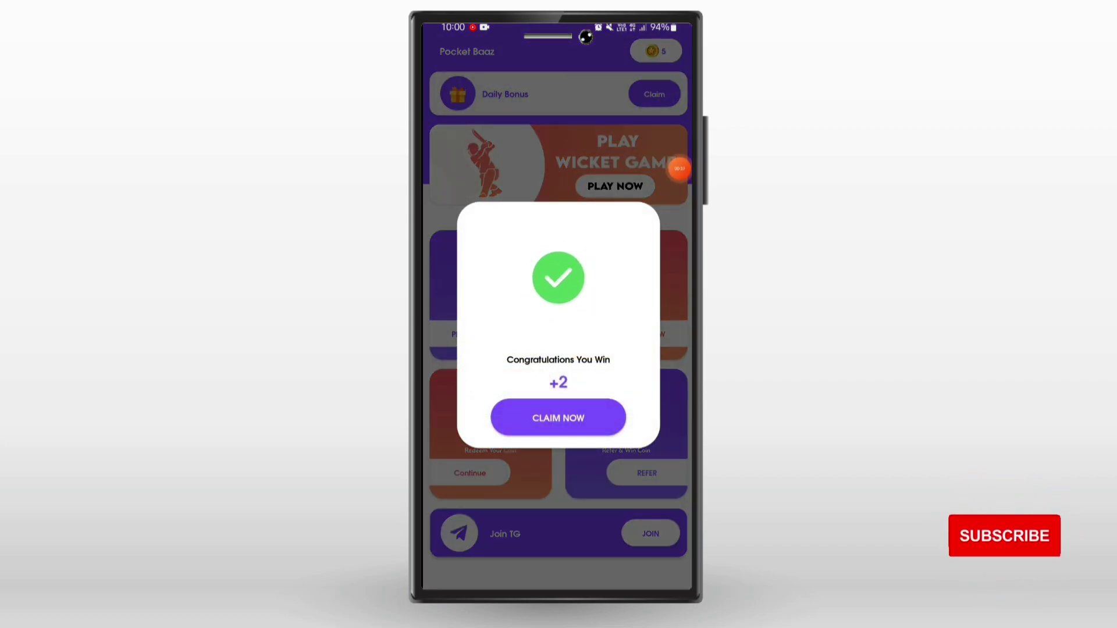
left_click(558, 417)
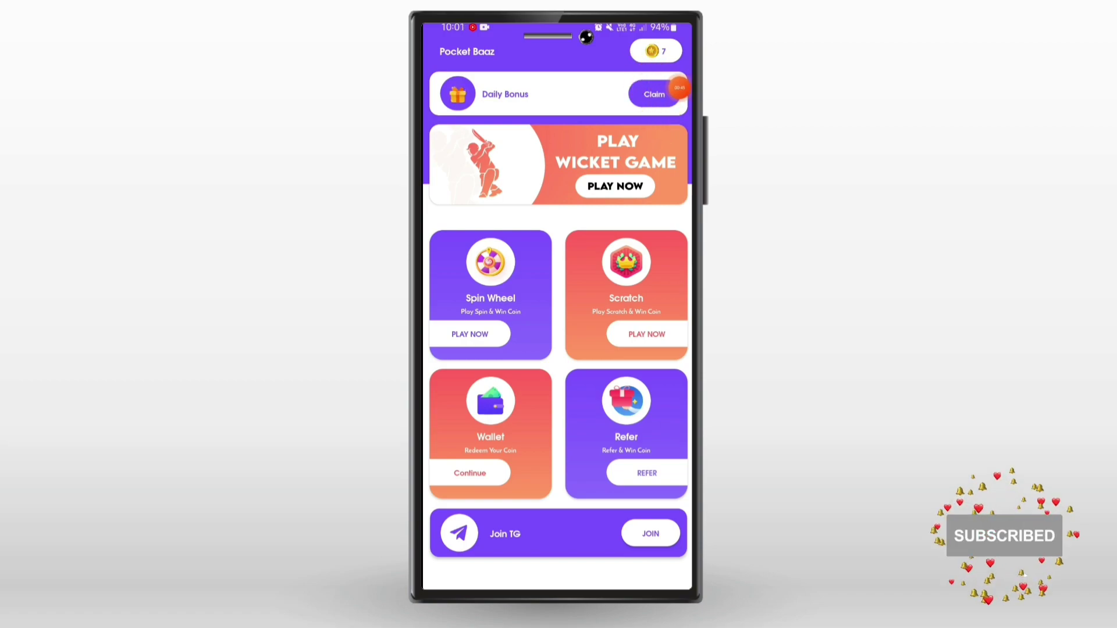
Retry the already-claimed daily bonus, then collect a Spin Wheel win and spin again.
left_click(654, 93)
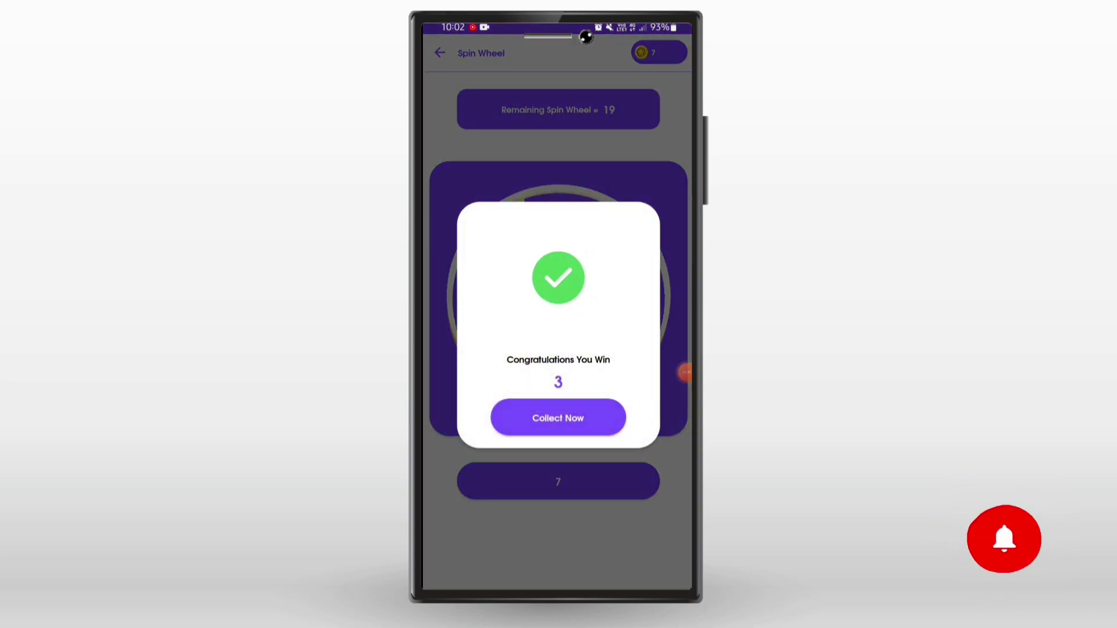
left_click(557, 417)
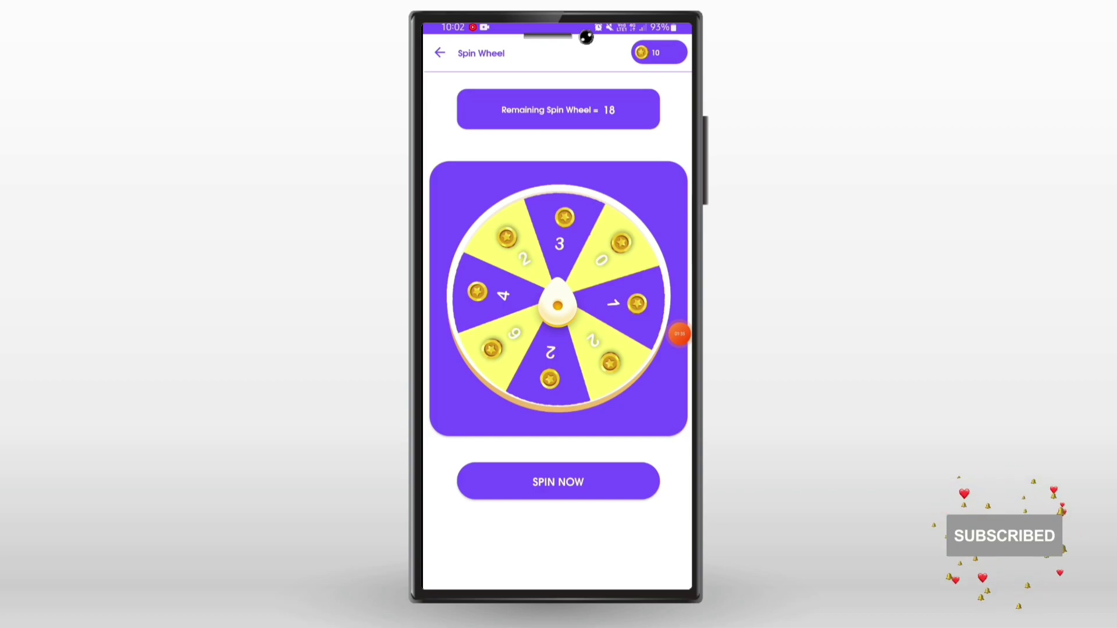
left_click(558, 482)
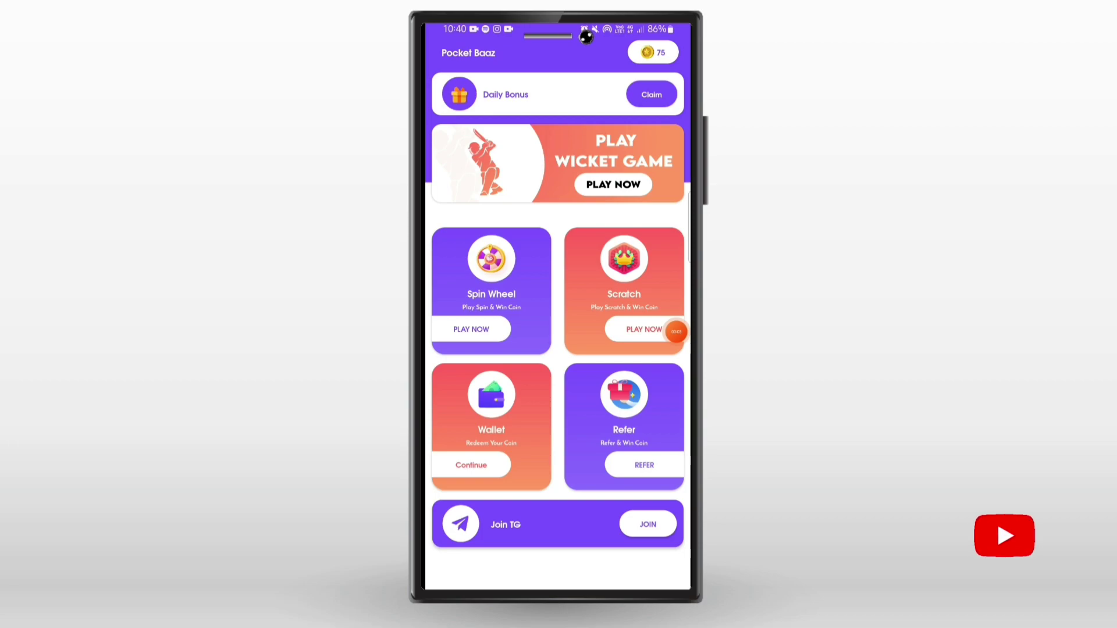
Try the locked scratch card, then start the Wicket Game and pick a wicket tile.
left_click(663, 330)
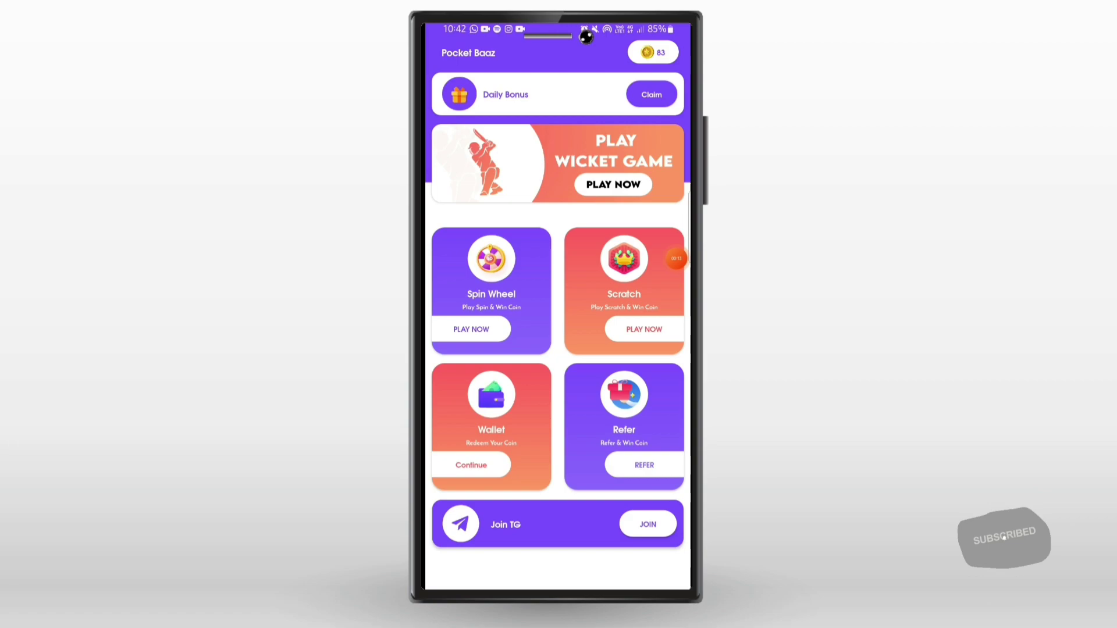
left_click(613, 185)
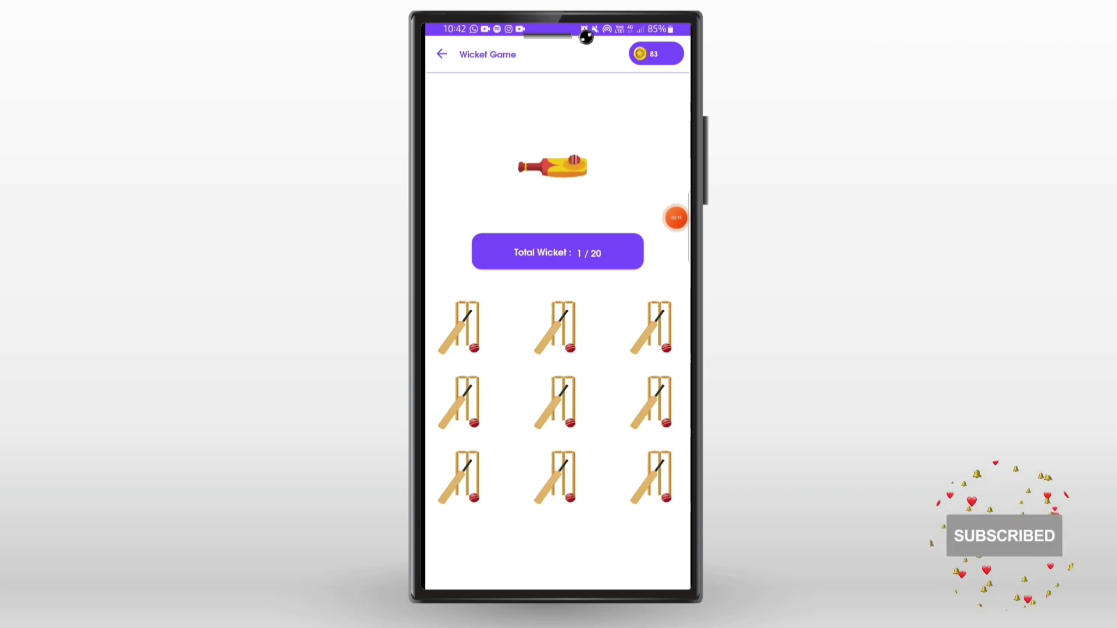
left_click(563, 328)
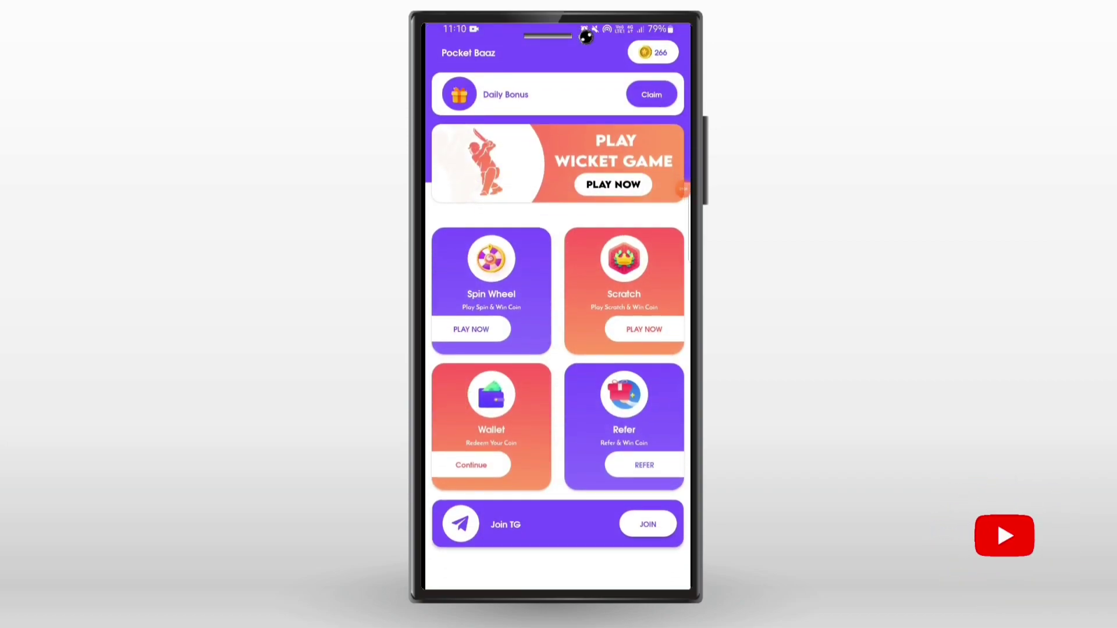
Scratch the blue card, collect its prize for a 267-coin balance, and go back.
left_click(644, 329)
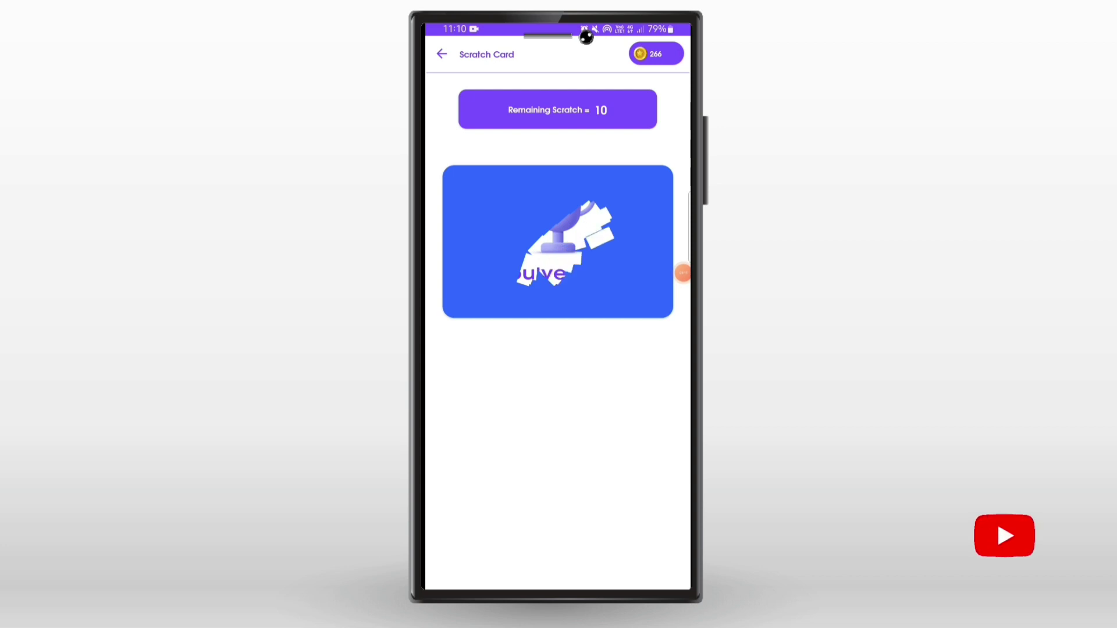
mouse_move(681, 272)
left_mouse_down()
mouse_move(559, 263)
mouse_move(676, 238)
left_mouse_up()
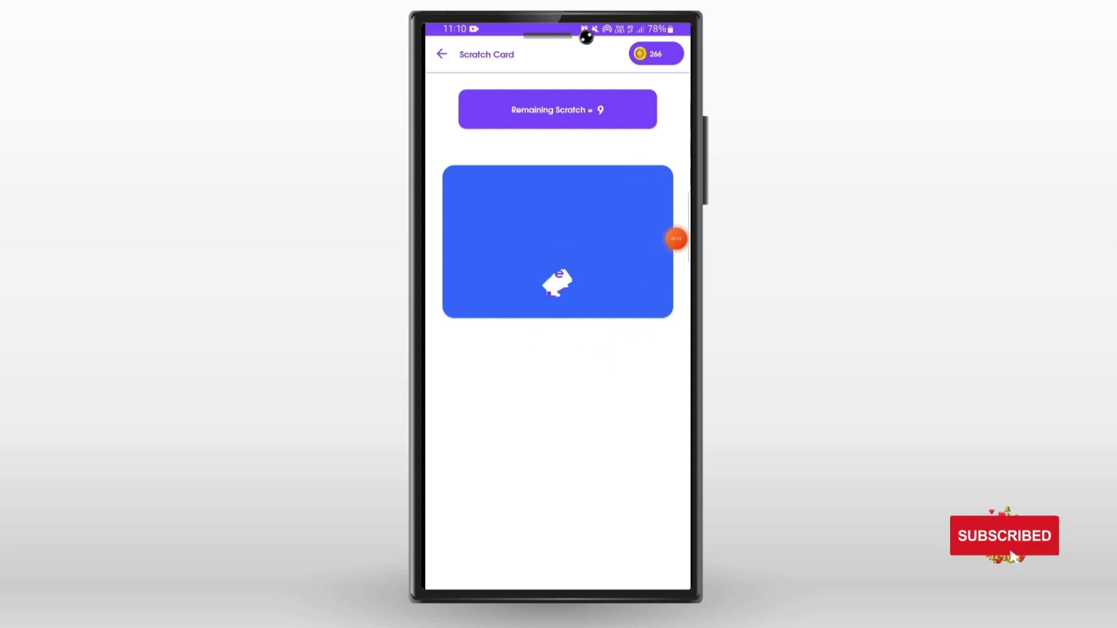
left_click_drag(558, 284, 568, 297)
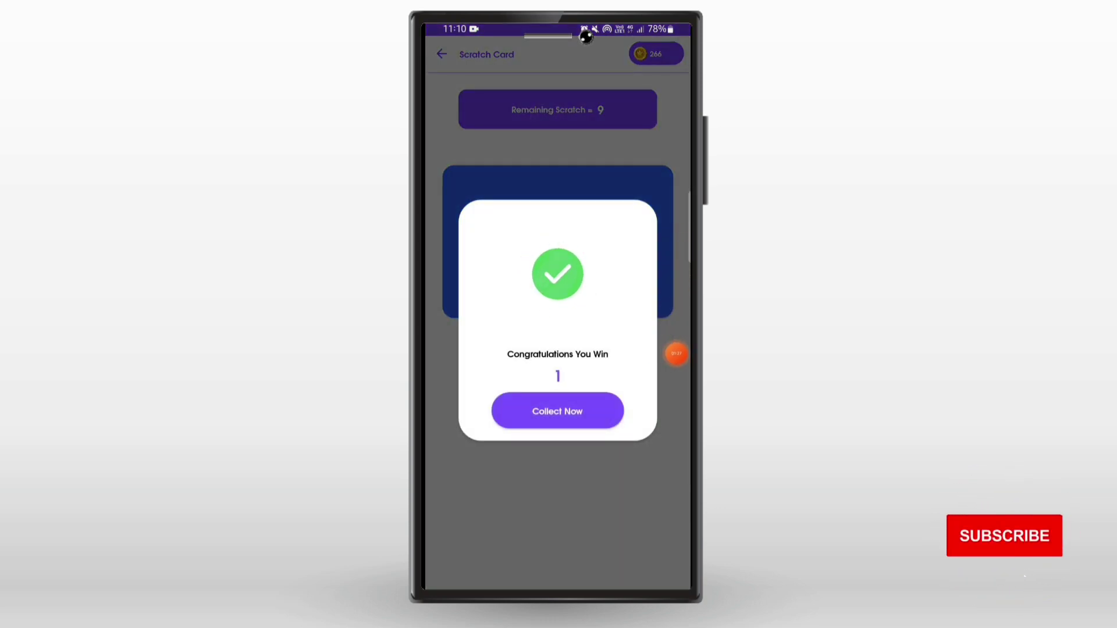
left_click(611, 354)
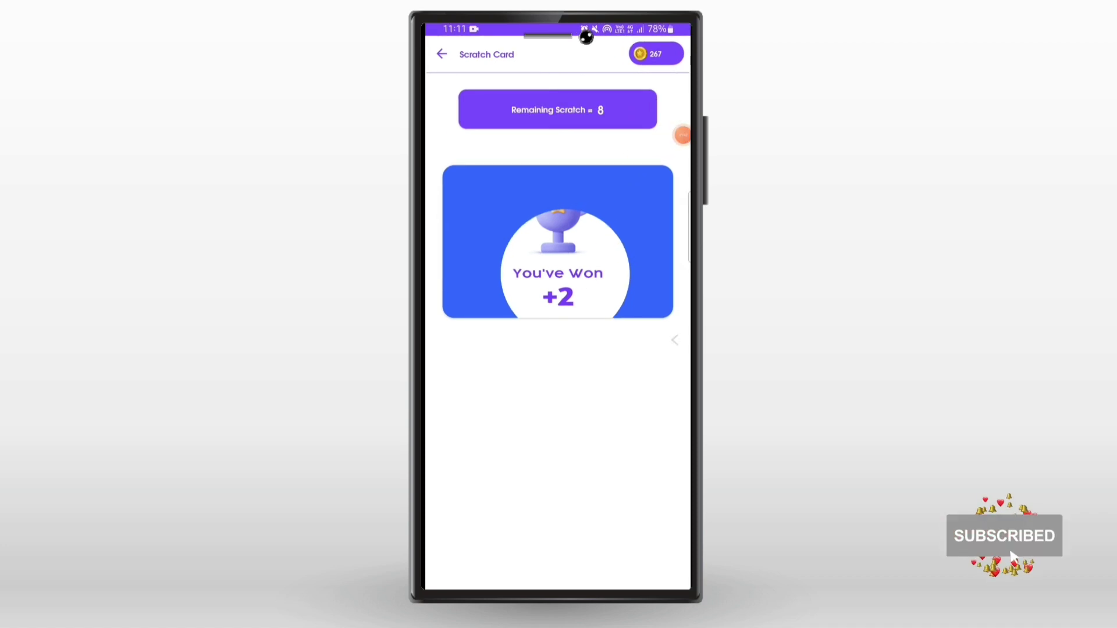
key("Escape")
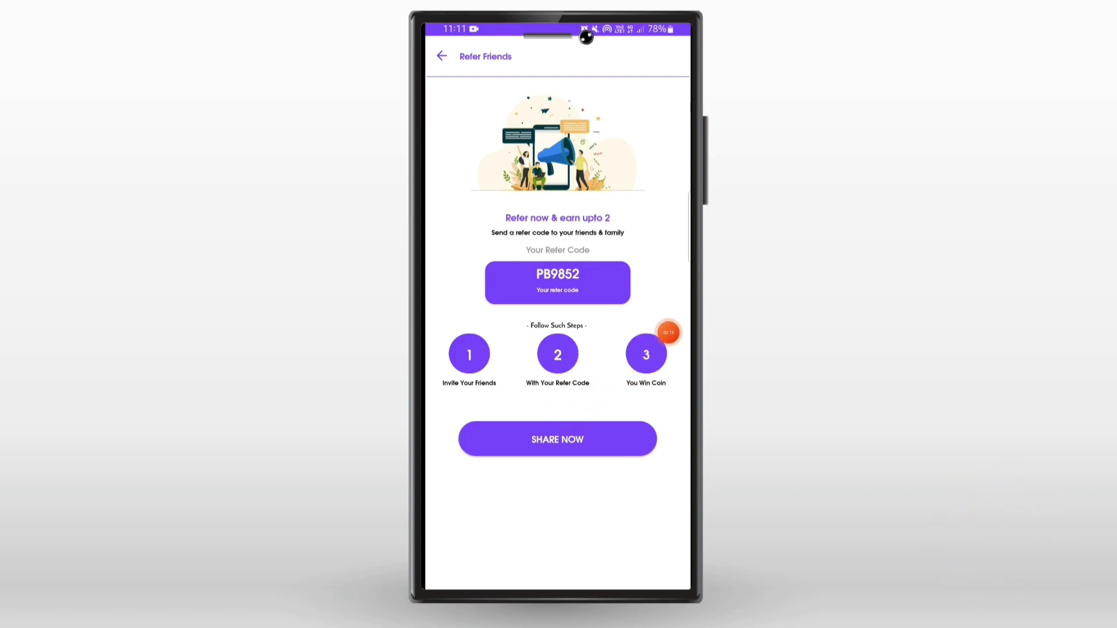
key("Escape")
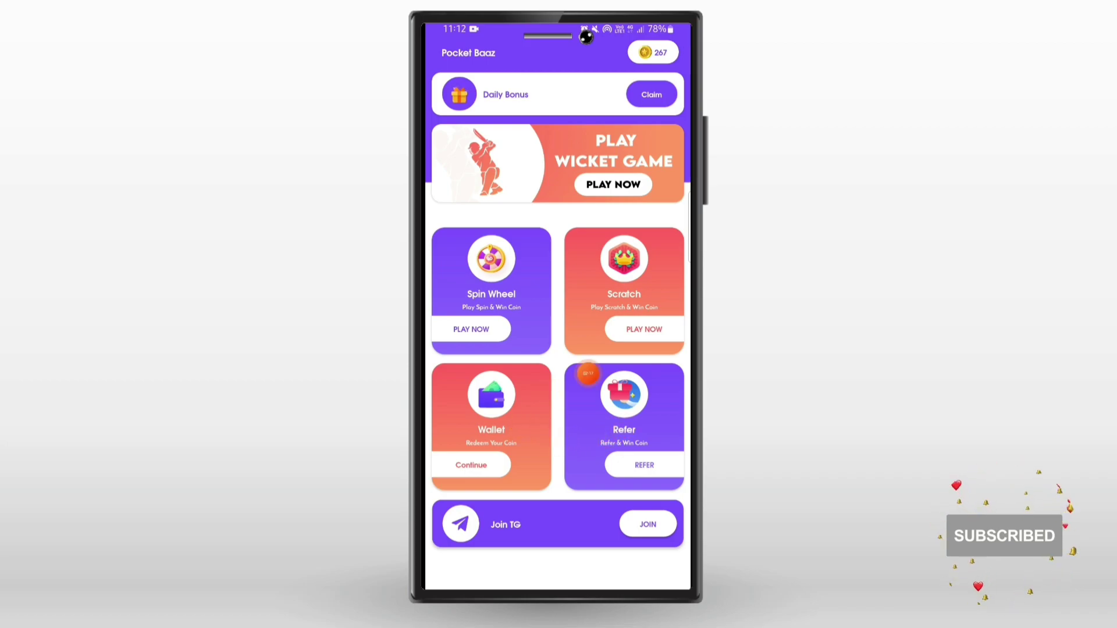
Open the wallet and view the Paytm redeem offers from 100 to 2500 coins.
left_click(472, 464)
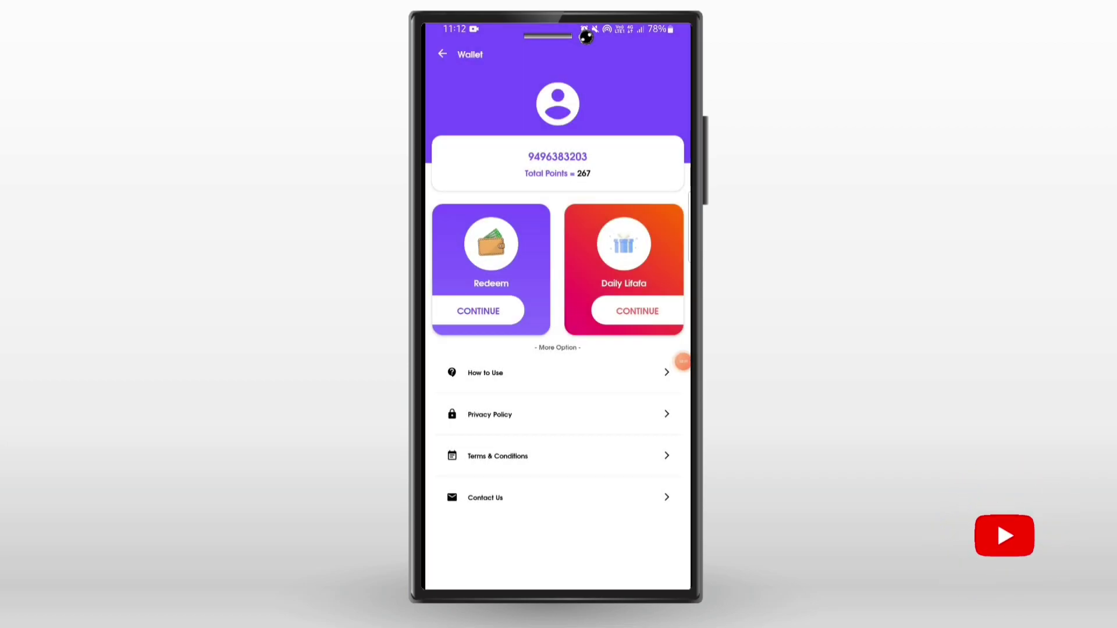
left_click(477, 311)
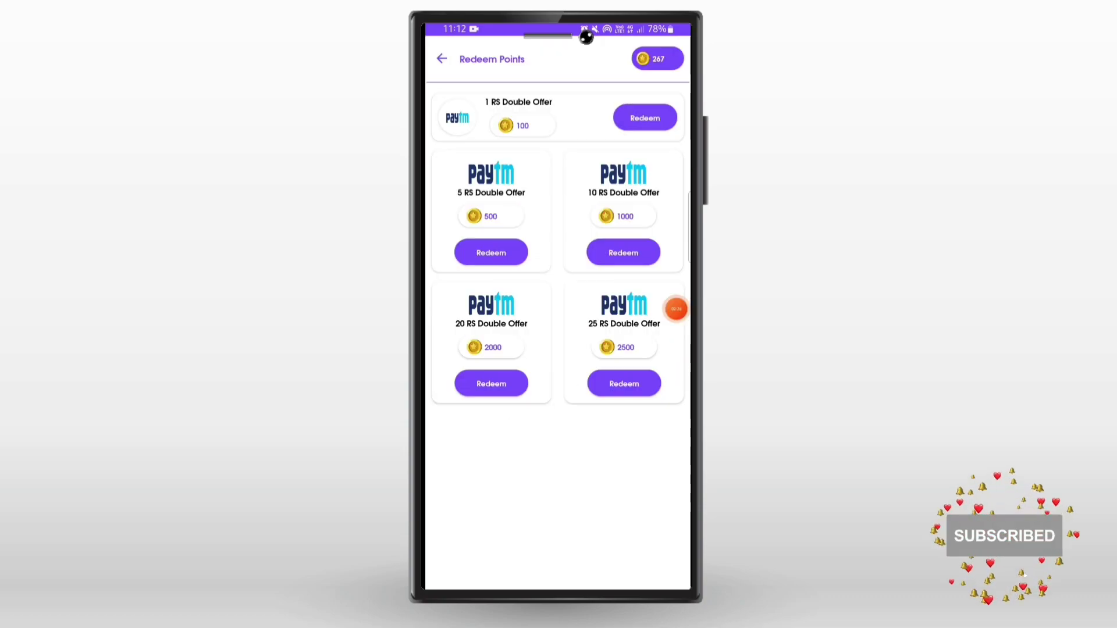